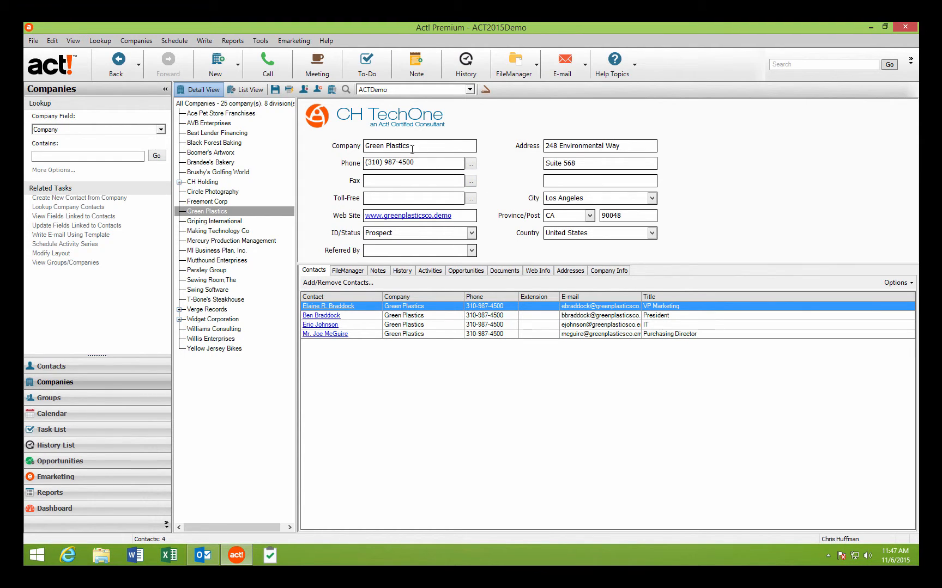
Review the files in the Green Plastics linked folder and its Stuff subfolder, and widen the document preview area.
left_click(506, 75)
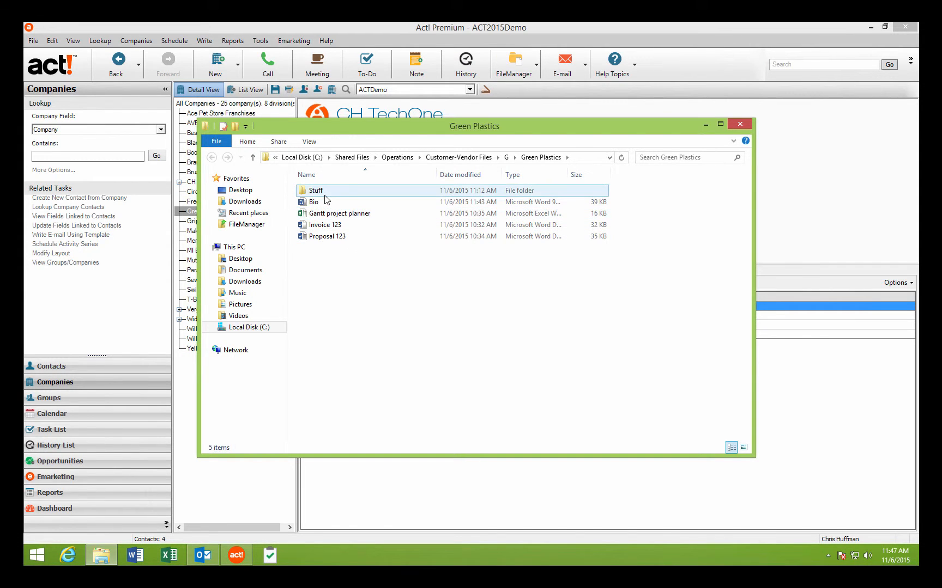
left_click(740, 124)
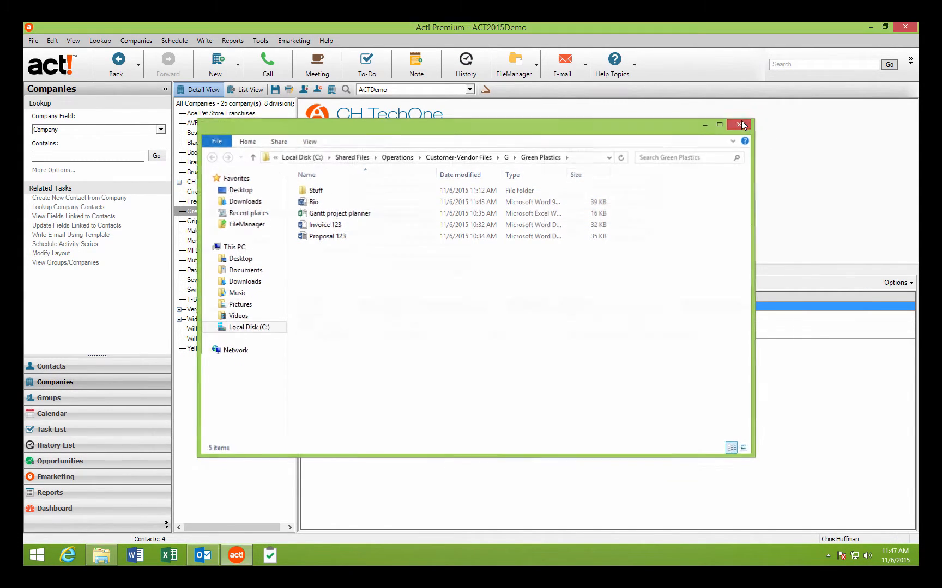
left_click(349, 272)
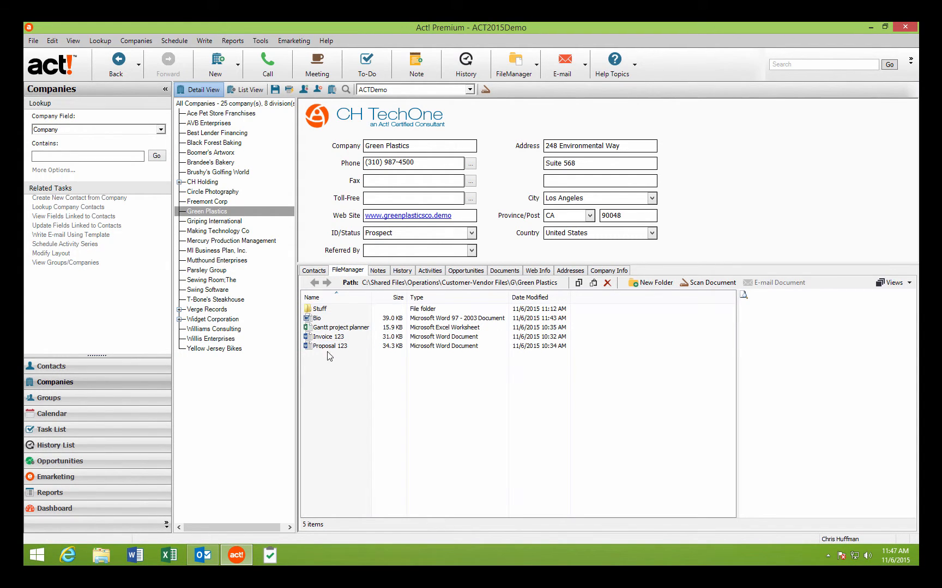
double_click(322, 311)
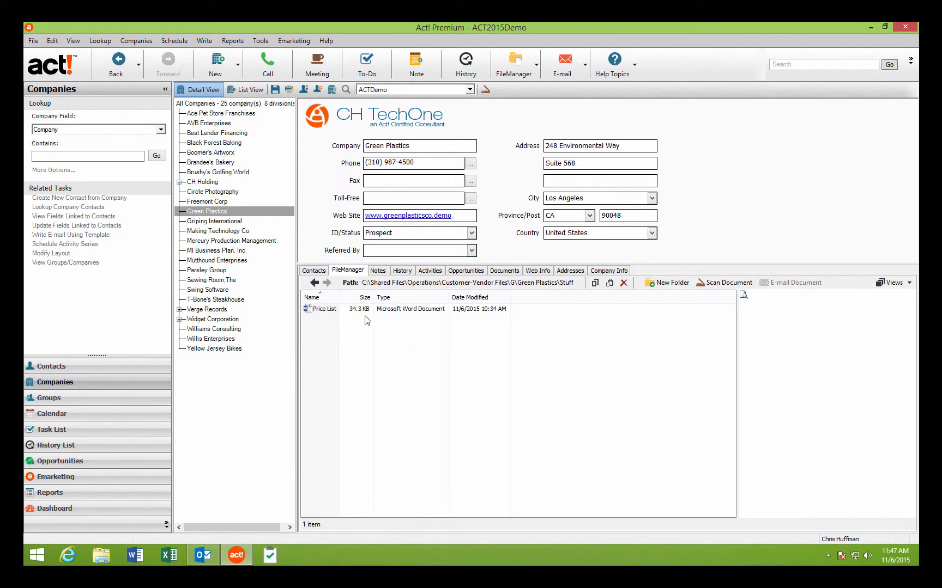
left_click(314, 282)
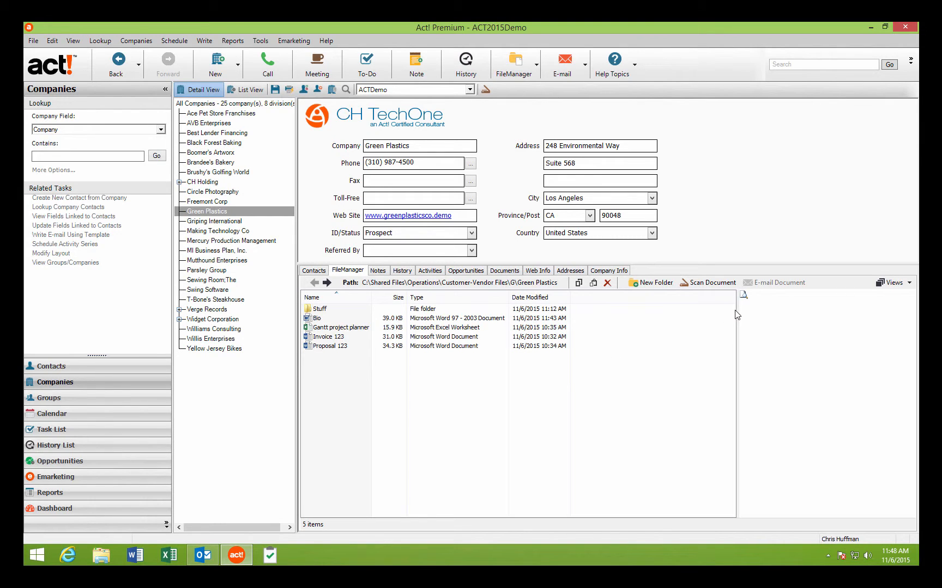
left_click_drag(737, 310, 596, 311)
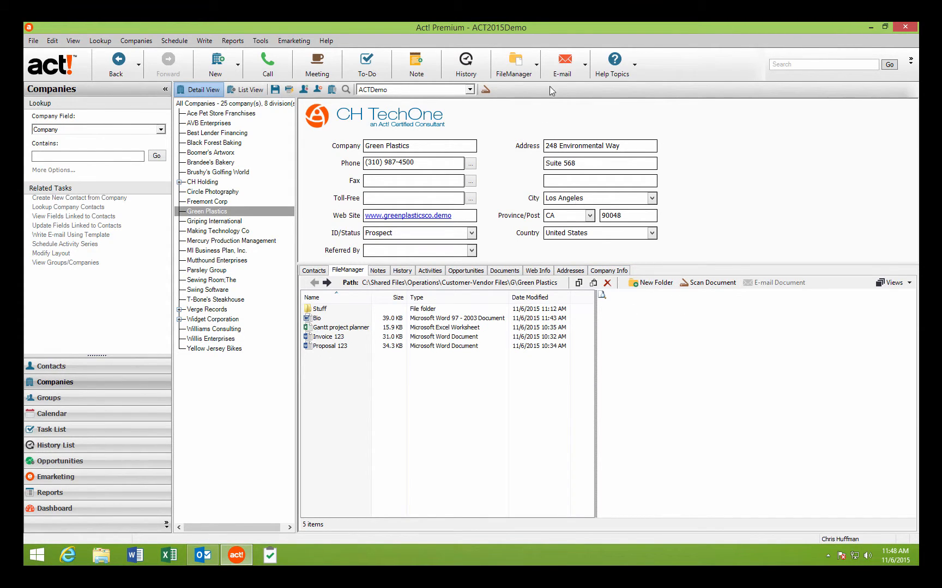
Set up FileManager to automatically add Invoices and Proposals subfolders.
left_click(536, 64)
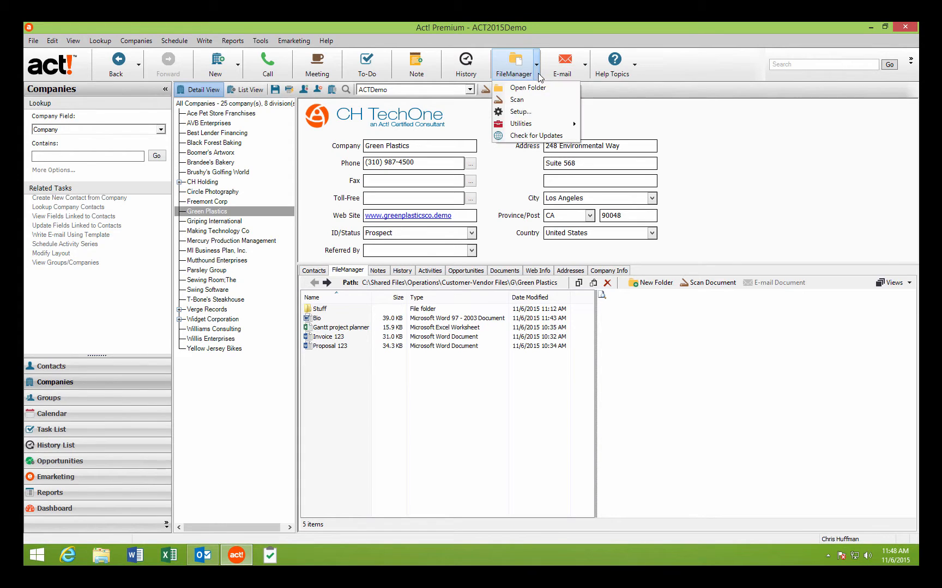
left_click(519, 111)
left_click(396, 202)
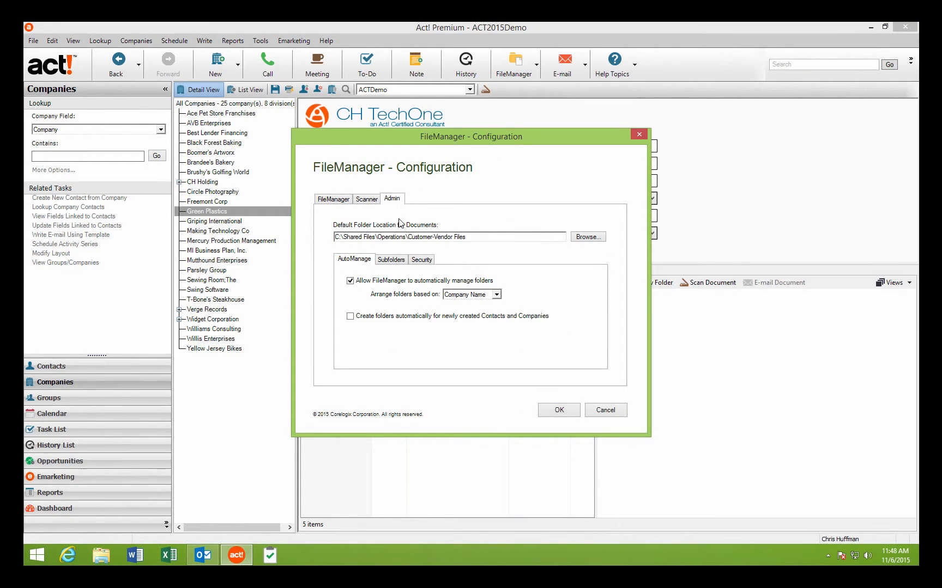
left_click(393, 260)
left_click(511, 292)
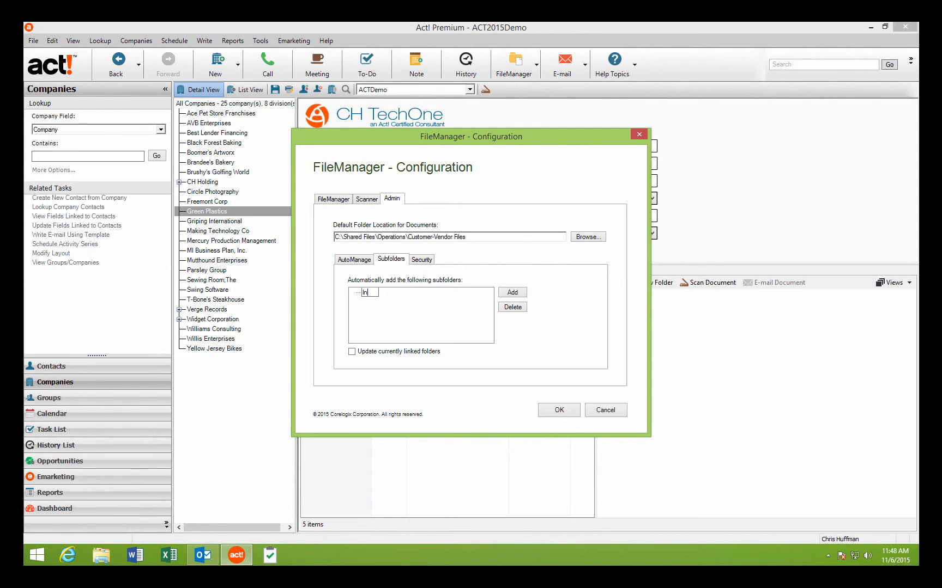
type("Invoices")
left_click(519, 295)
type("Proposals")
Apply the subfolder setup to currently linked folders and save the FileManager configuration.
left_click(352, 352)
left_click(567, 330)
left_click(559, 411)
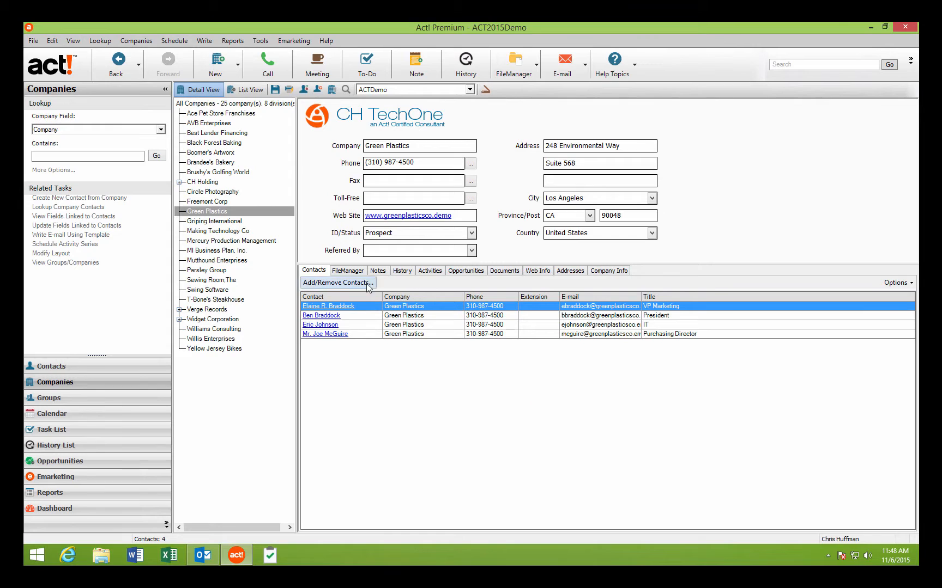
In the Green Plastics files, move Invoice 123 into the Invoices folder and Proposal 123 into the Proposals folder.
left_click(348, 270)
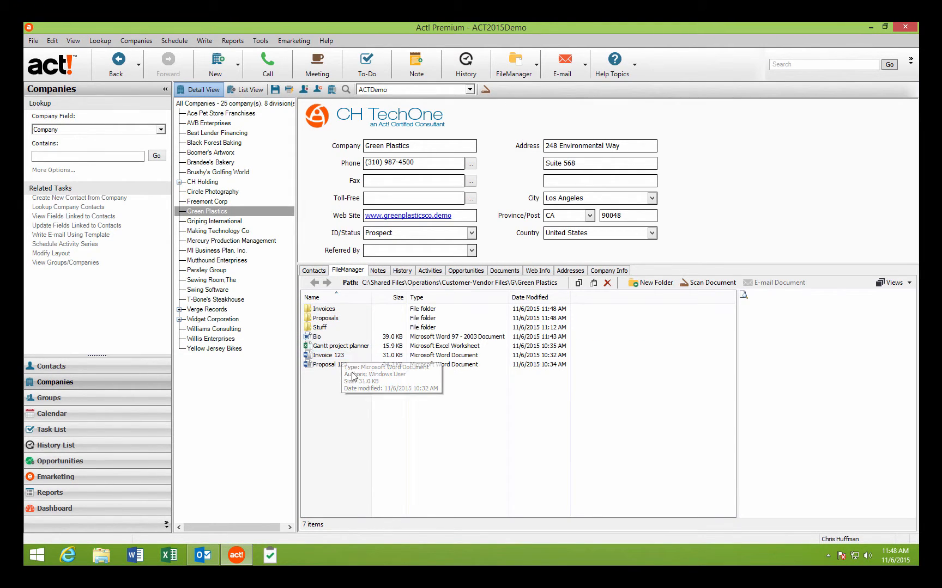
left_click_drag(330, 355, 336, 312)
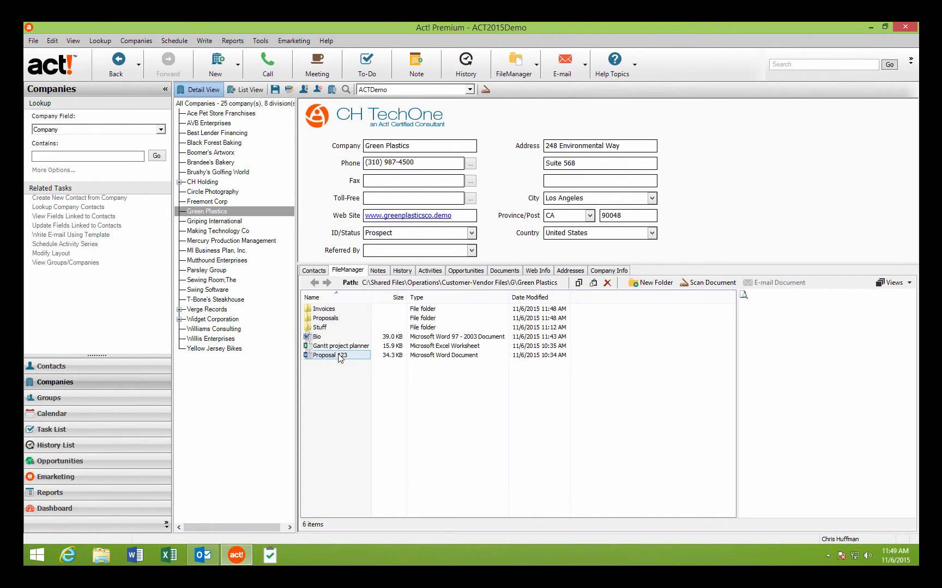
left_click_drag(339, 355, 333, 319)
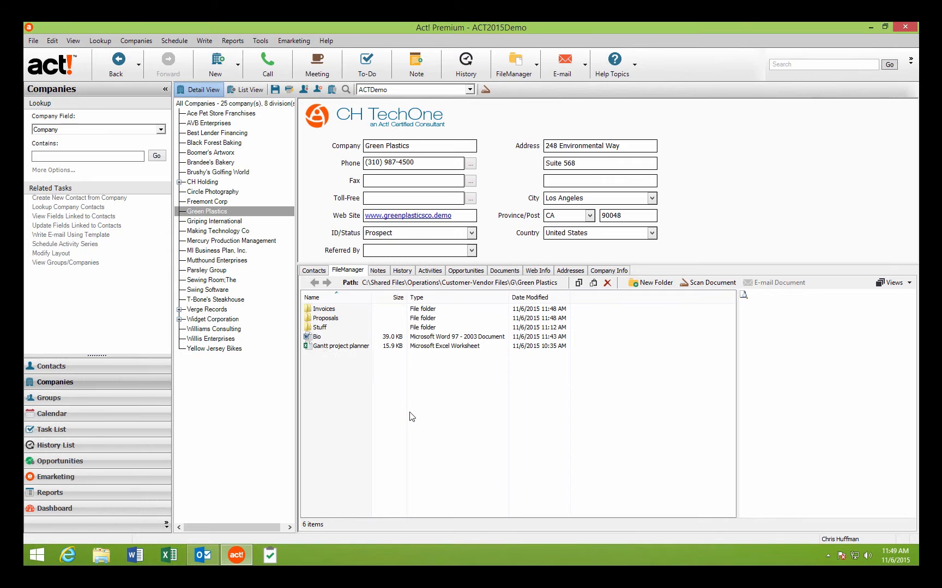
Preview the Gantt project planner workbook in FileManager and widen the preview to show more columns.
left_click(330, 347)
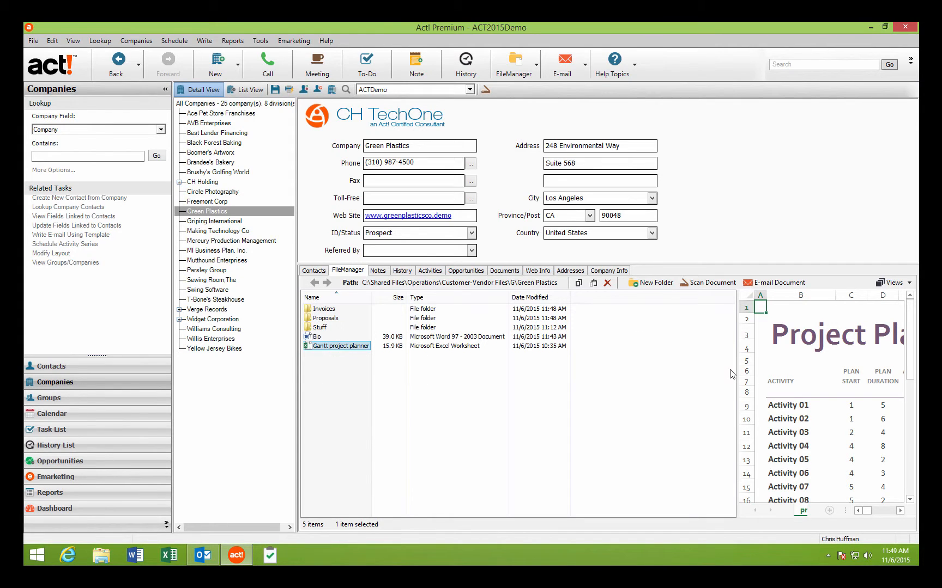
left_click_drag(736, 368, 582, 369)
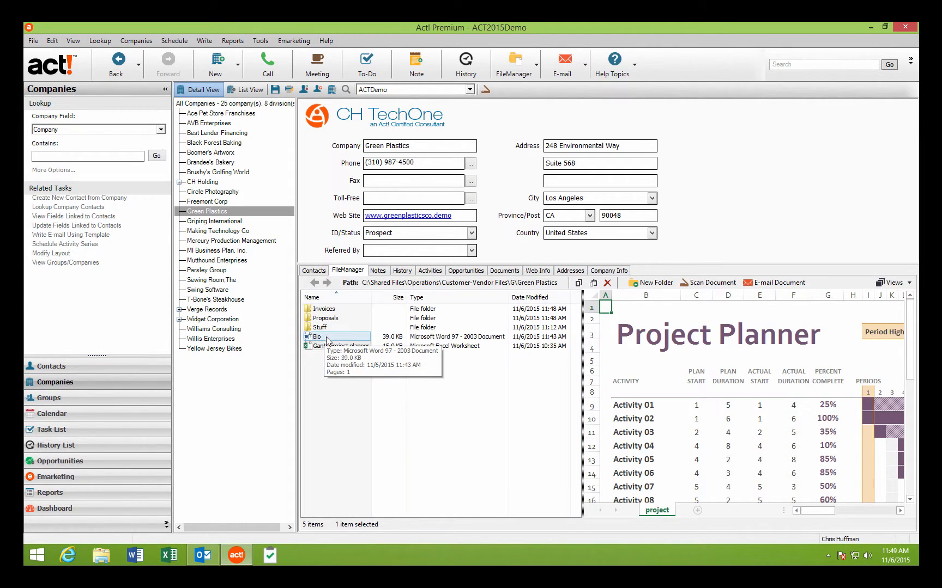
Open the contact record of Green Plastics' President and display its FileManager documents.
left_click(313, 271)
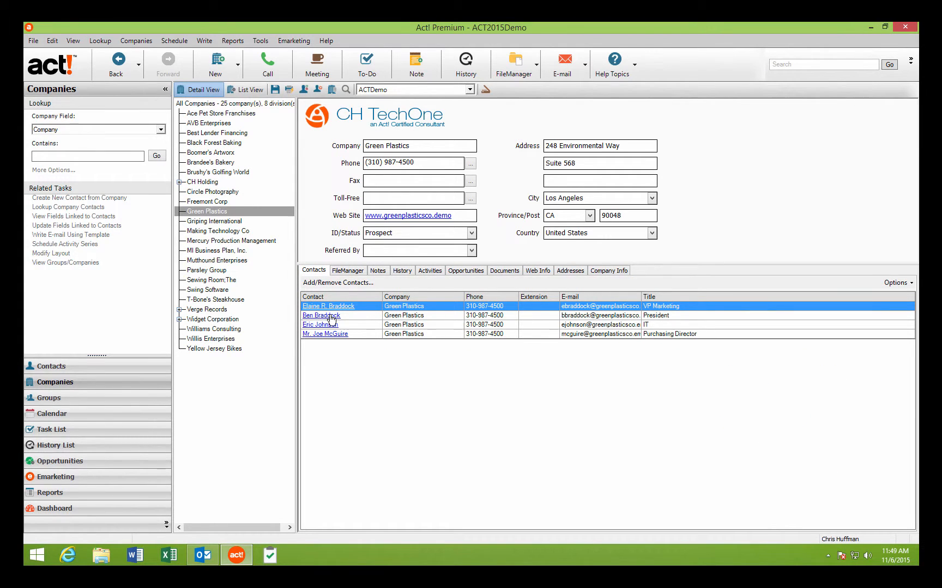
left_click(331, 319)
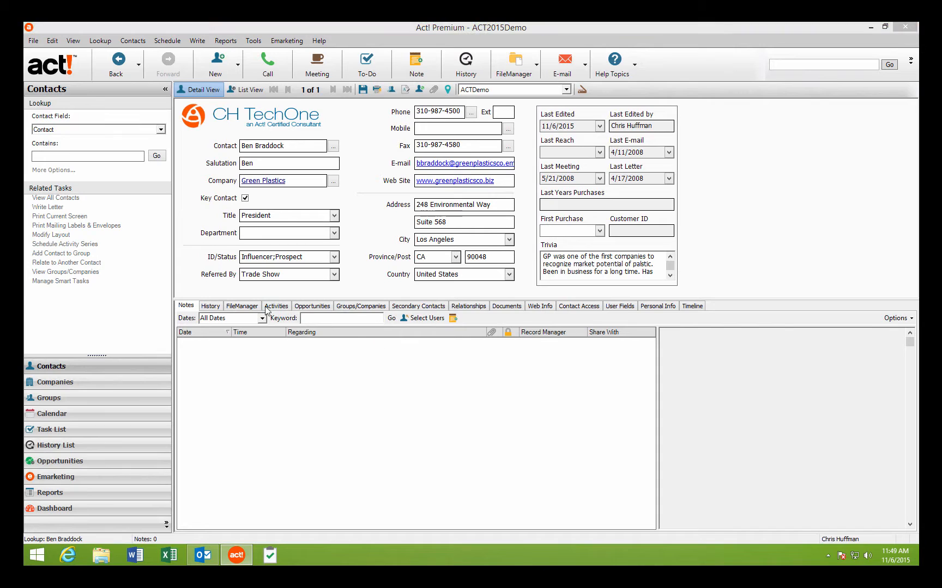
left_click(242, 307)
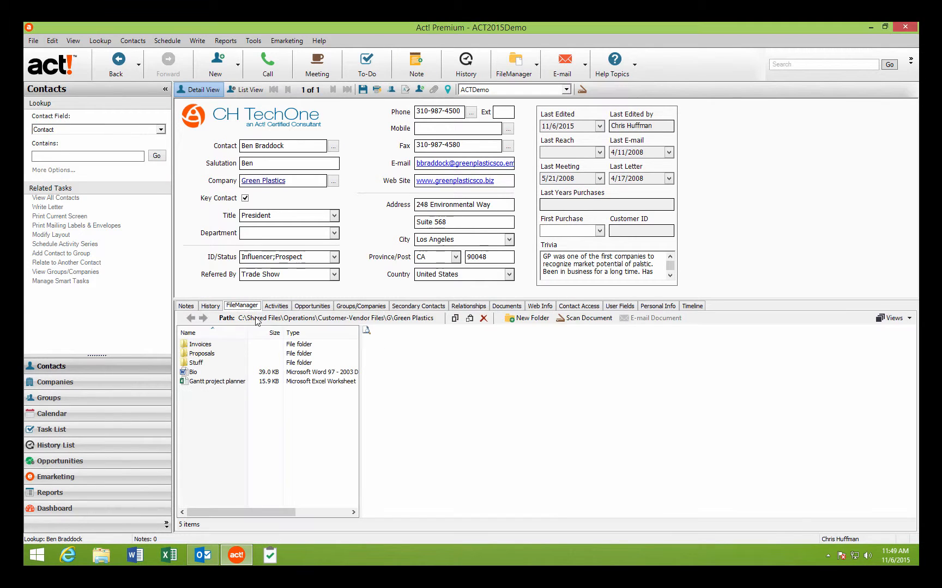
Start an e-mail to the contact with Bio and Gantt project planner attached, and discard it without saving.
left_click(194, 372)
left_click(203, 383, "ctrl")
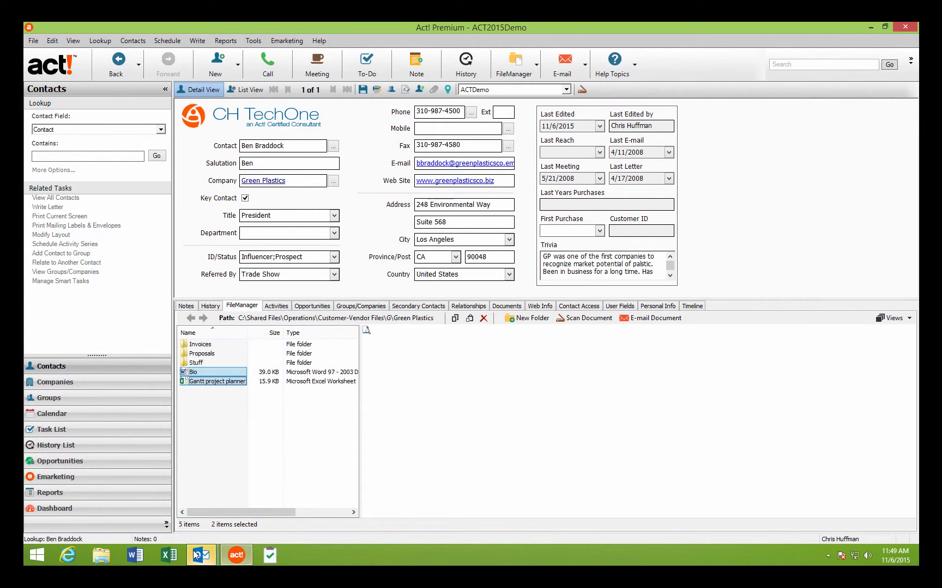
mouse_move(200, 555)
left_click(262, 512)
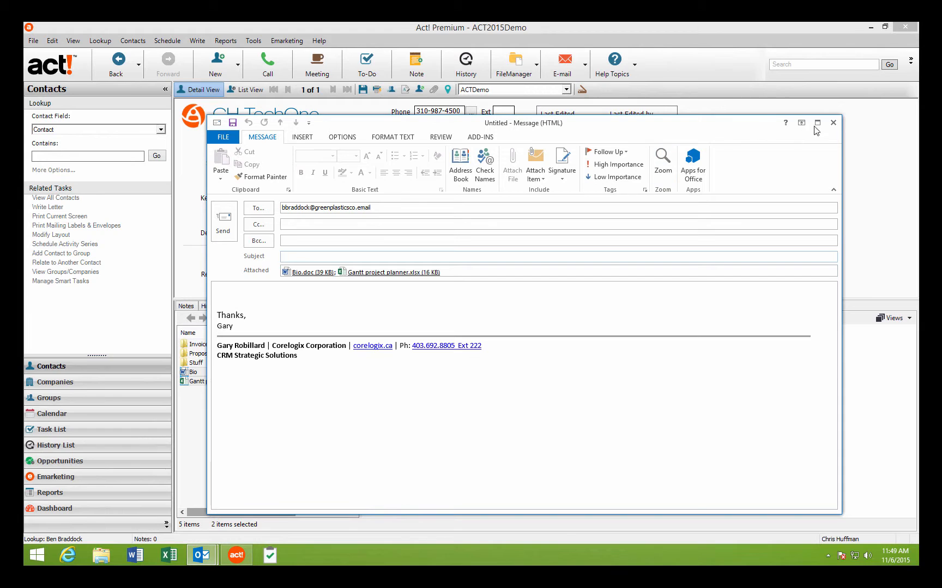
left_click(833, 123)
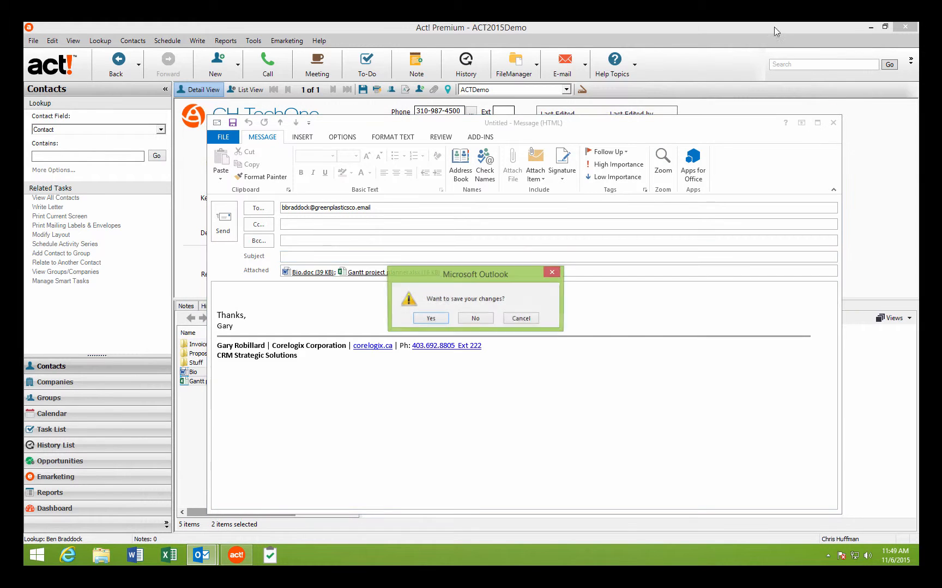
left_click(475, 318)
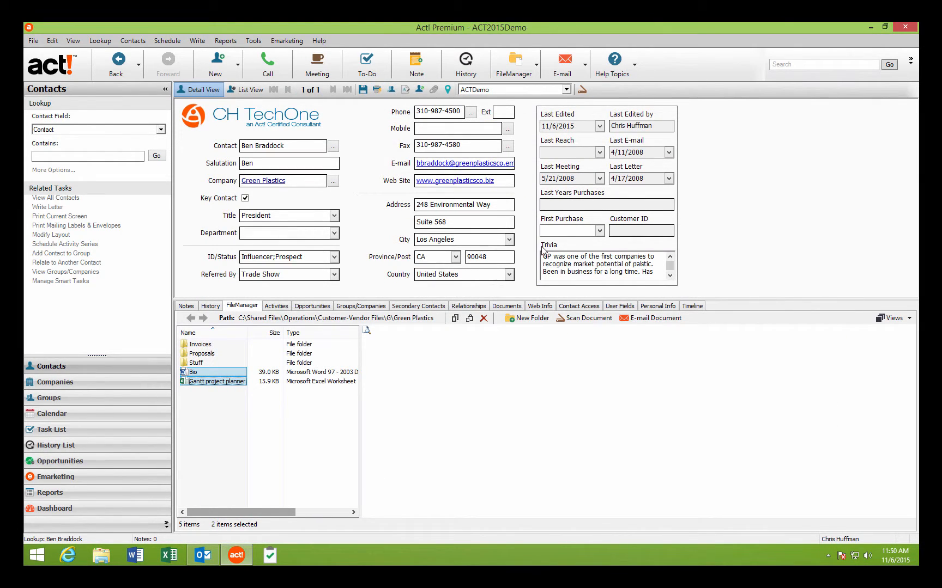
Scan a document and save it as the PDF Test 123 in the company's Stuff folder.
left_click(592, 323)
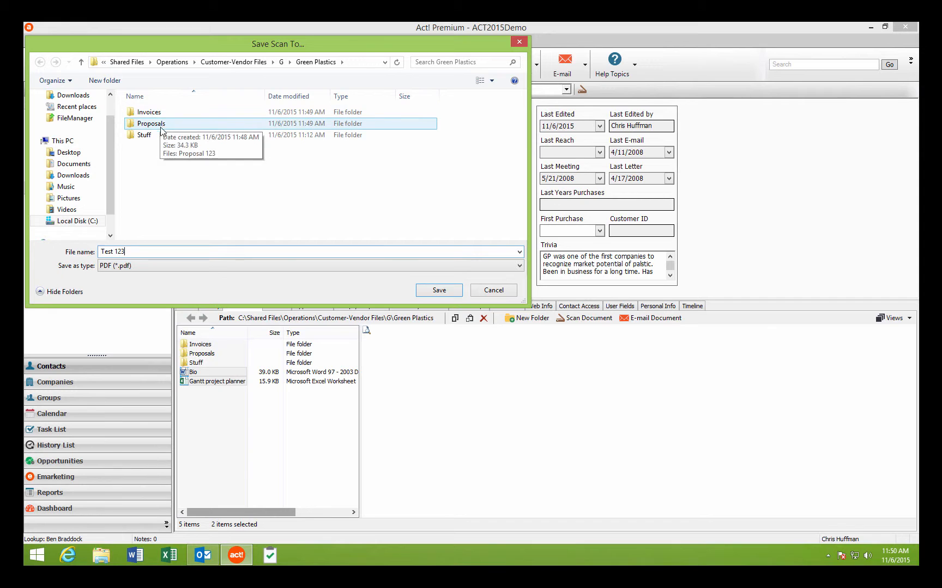
double_click(144, 135)
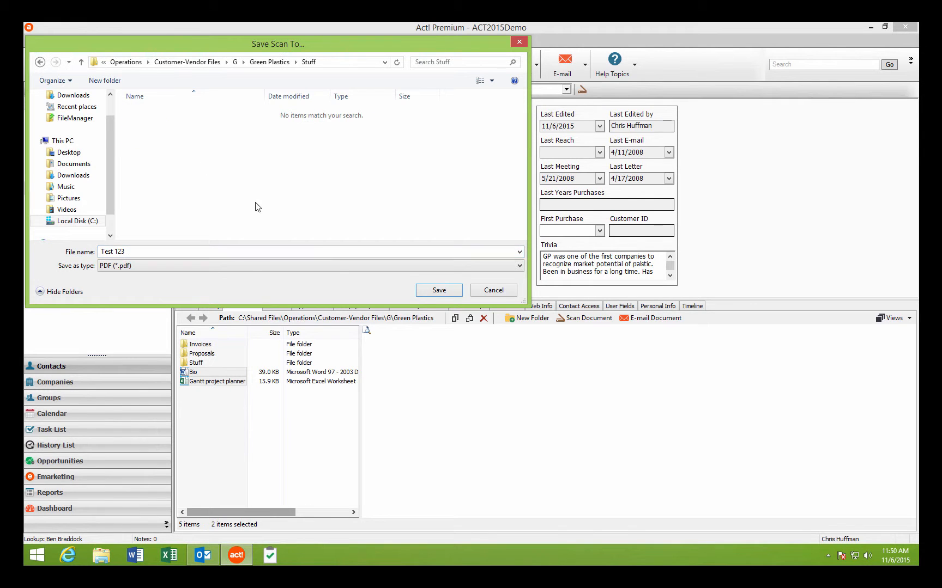
left_click(451, 293)
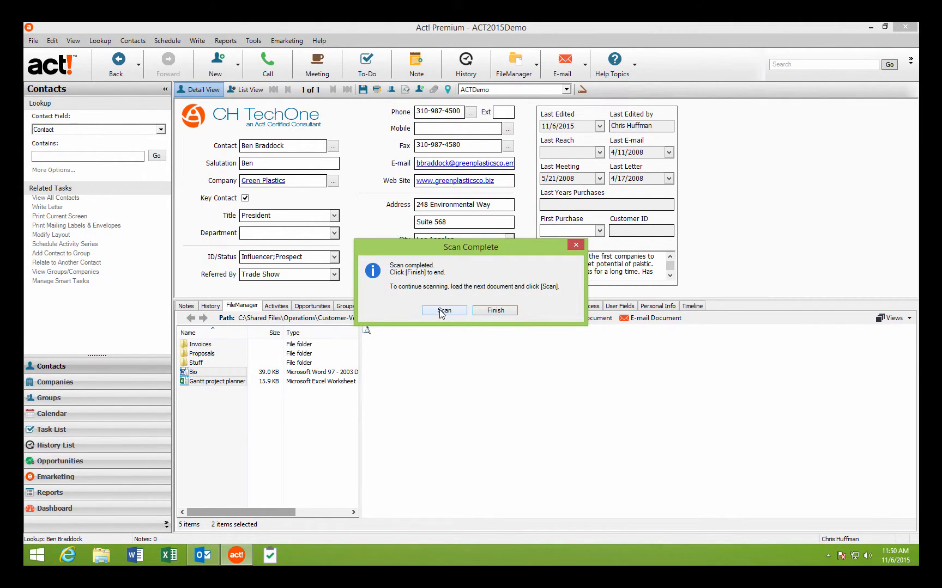
left_click(500, 311)
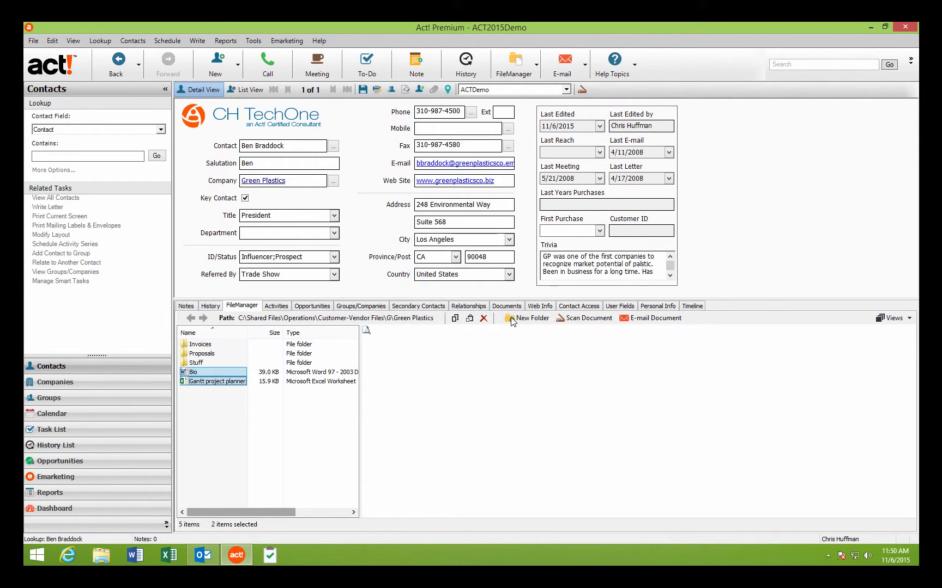
Open the scanned Test 123 PDF from the Stuff folder, close it and return to the Green Plastics folder.
left_click(205, 363)
double_click(205, 363)
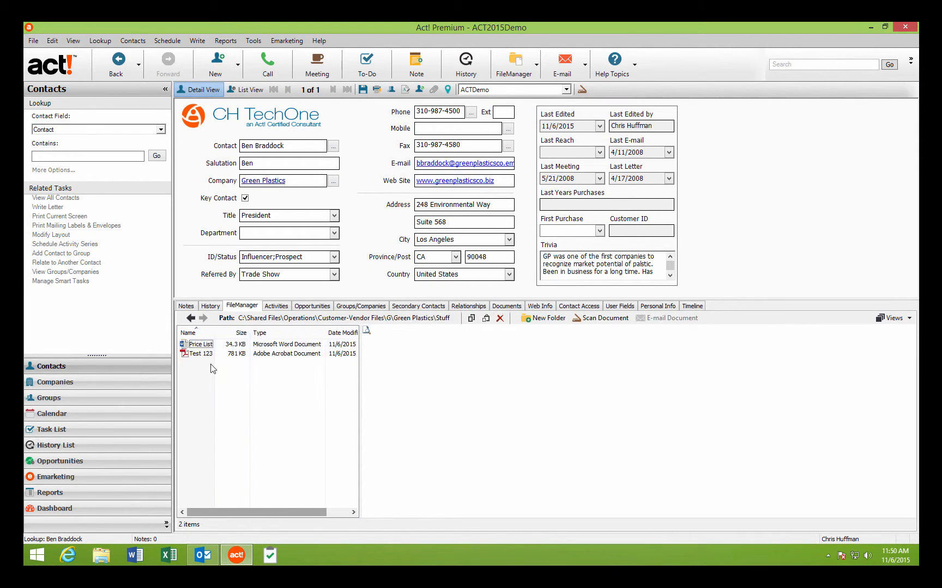
left_click(207, 355)
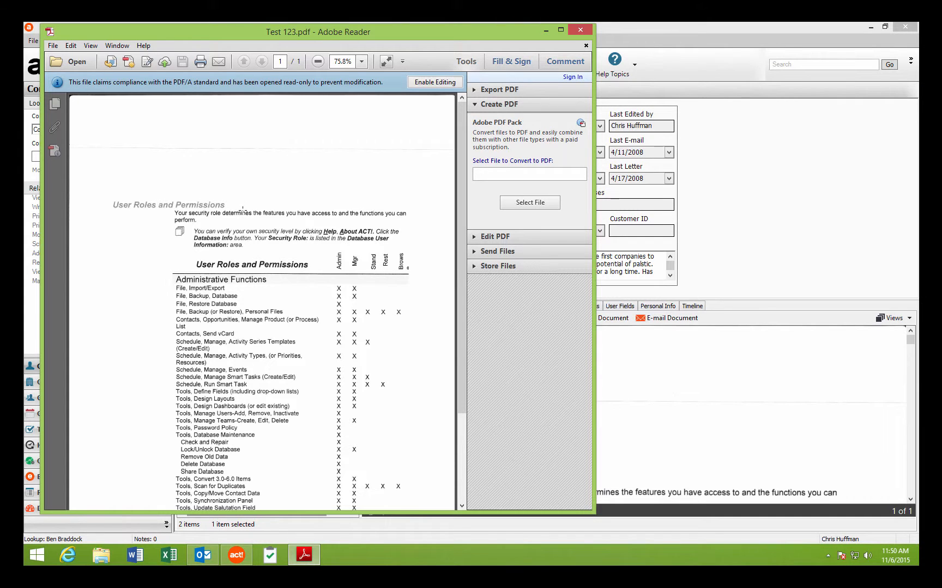
left_click(580, 31)
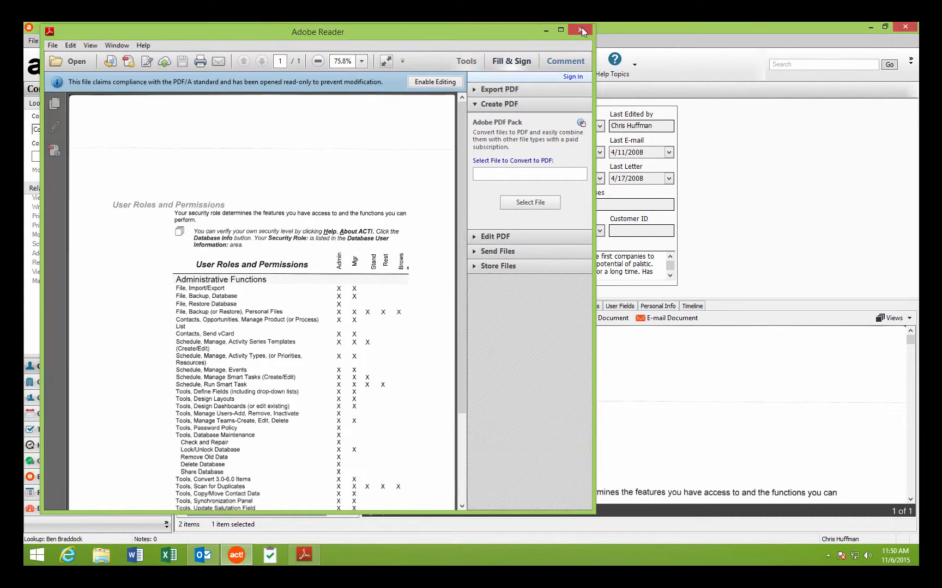
left_click(191, 319)
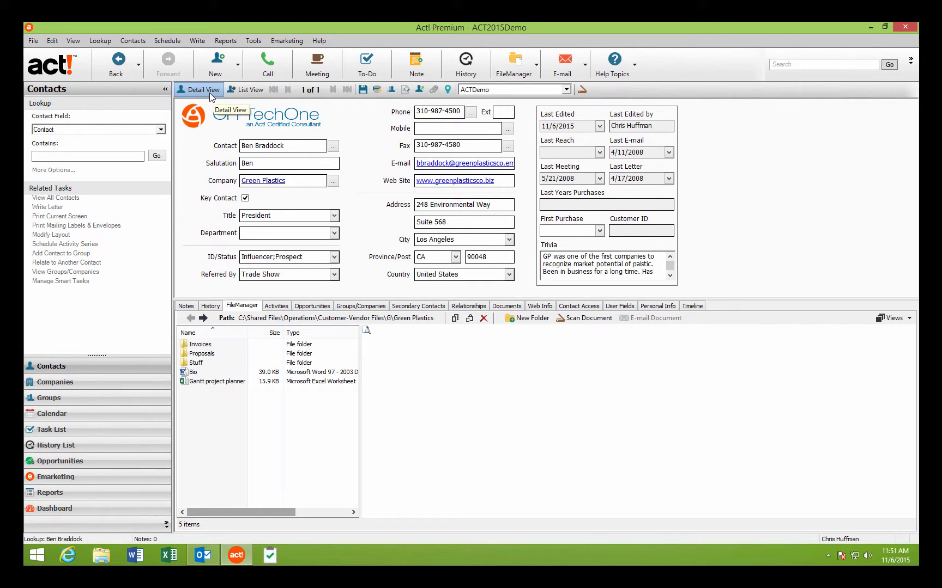
Switch to Excel and create a workbook from the Personal expenses calculator template.
left_click(180, 554)
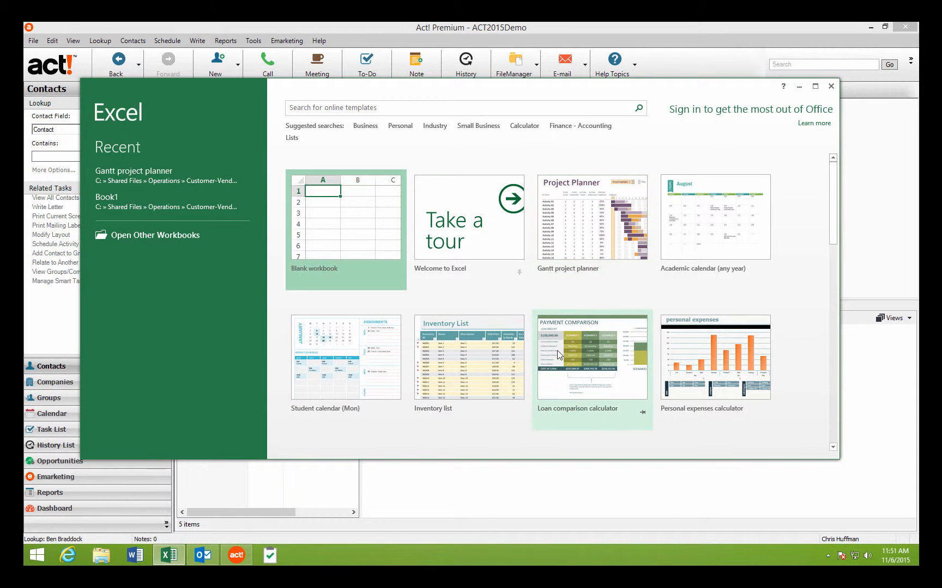
left_click(672, 365)
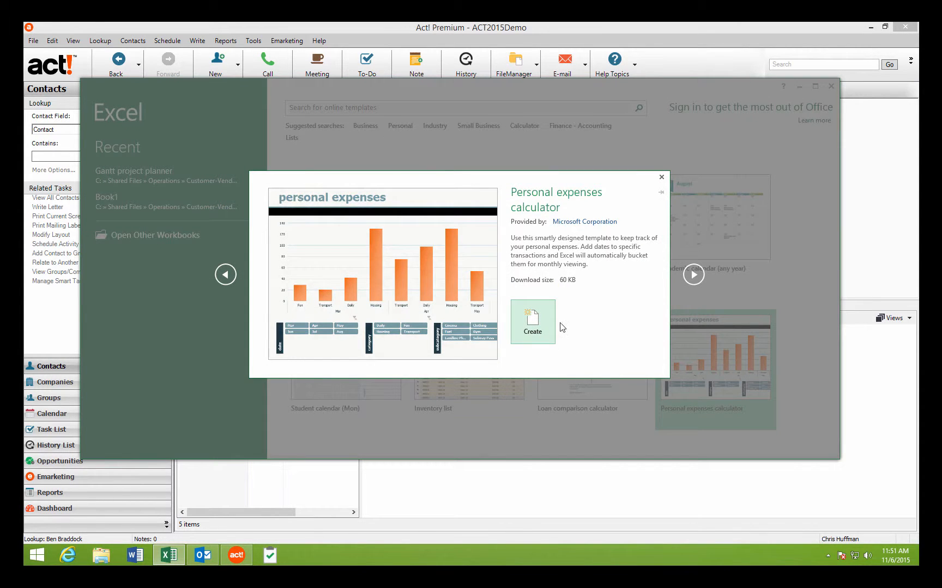
left_click(542, 328)
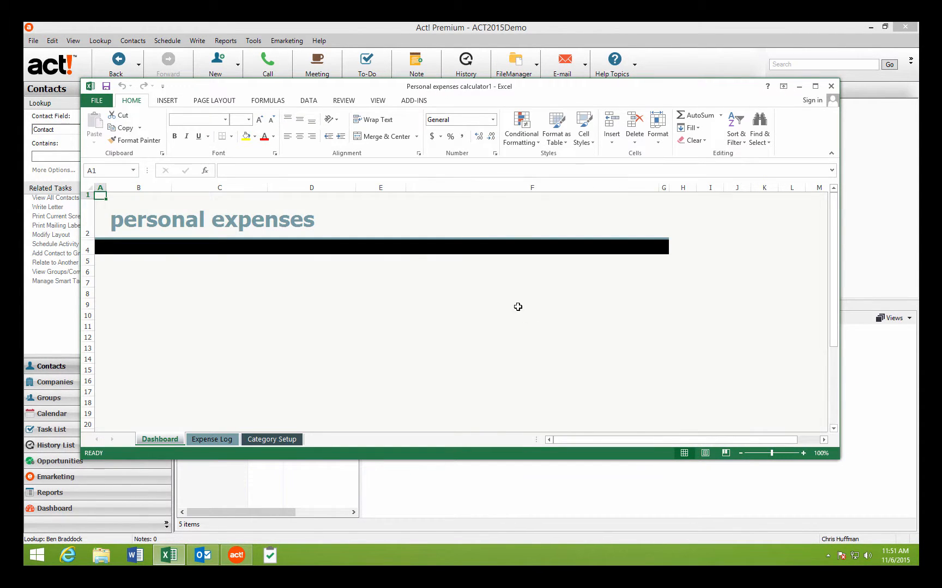
Save the workbook as Personal expenses calculator1 in the Green Plastics folder through the FileManager favorite, and close Excel.
left_click(107, 86)
left_click(370, 309)
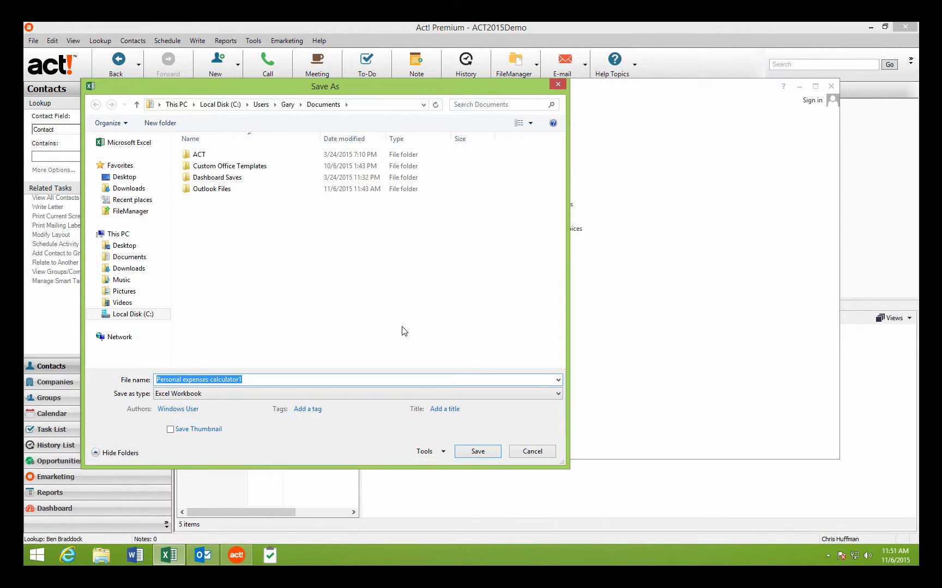
left_click(141, 215)
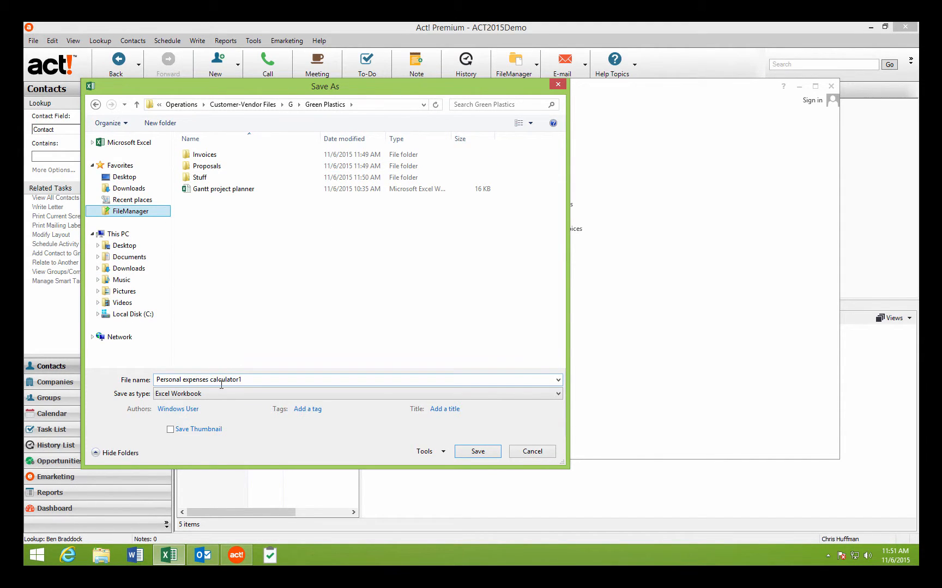
left_click(482, 456)
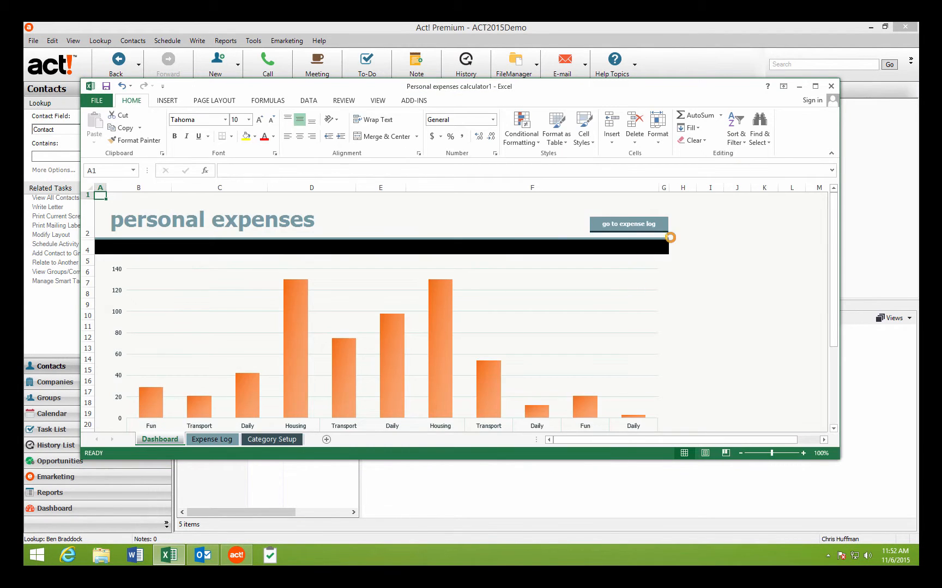
left_click(830, 87)
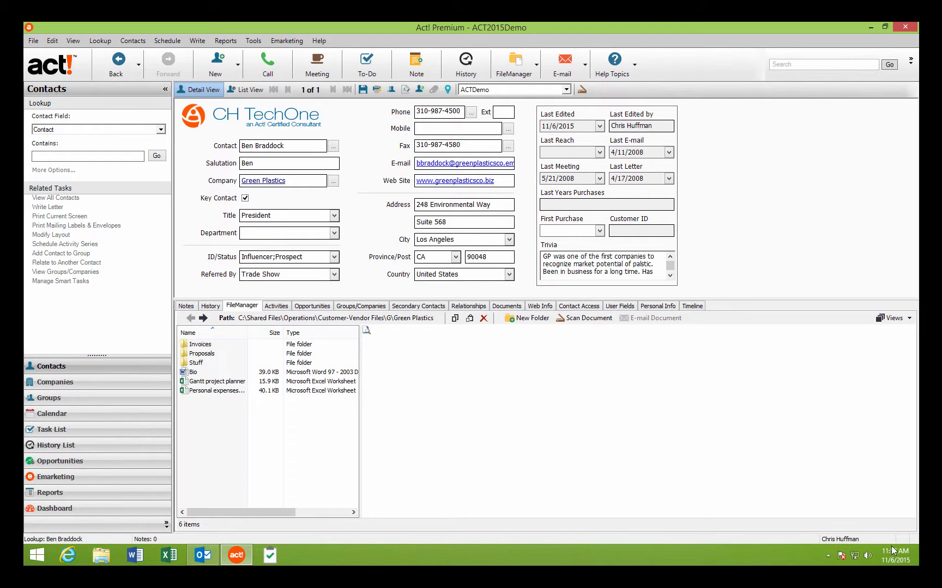
Move the Welcome to PowerPoint file from the desktop to FileManager and return to the contact in Act!
left_click(916, 559)
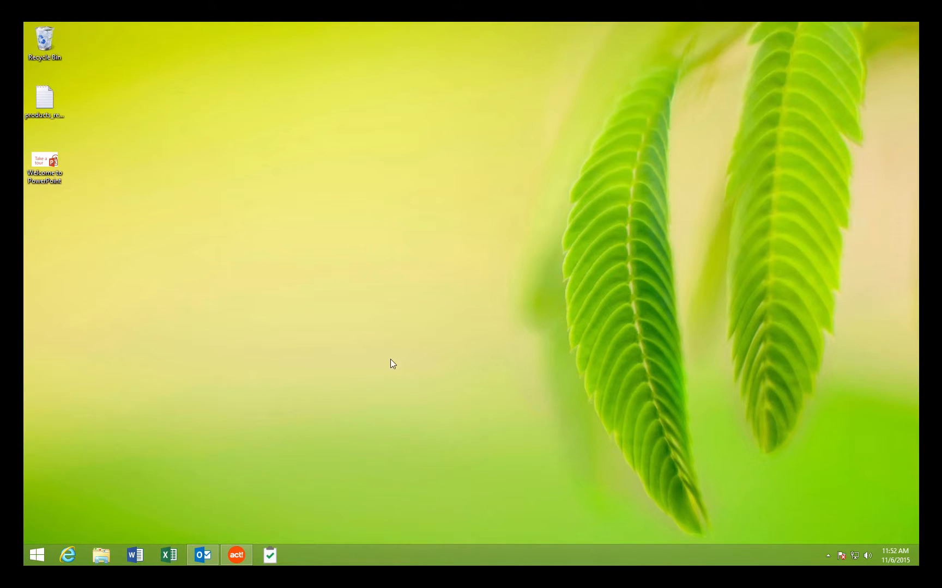
right_click(38, 166)
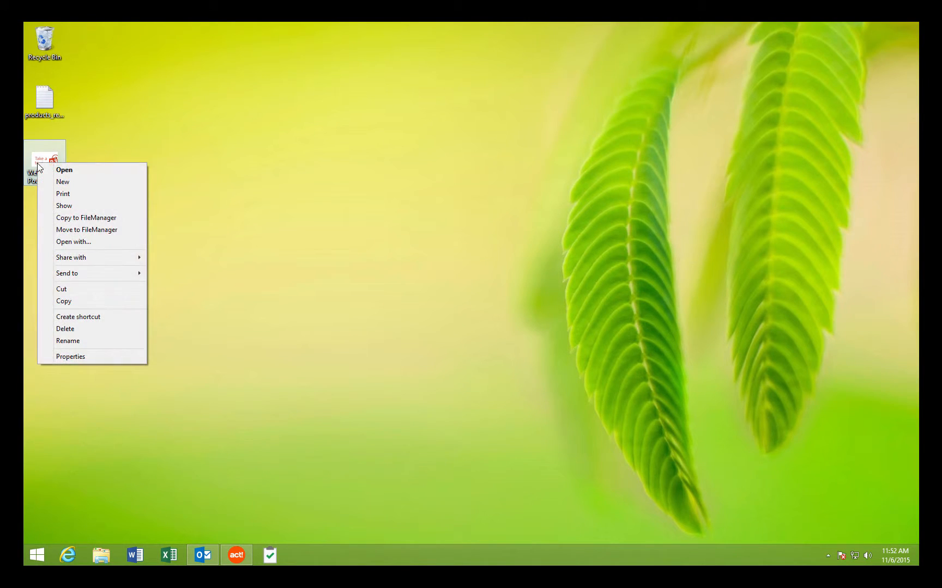
left_click(95, 230)
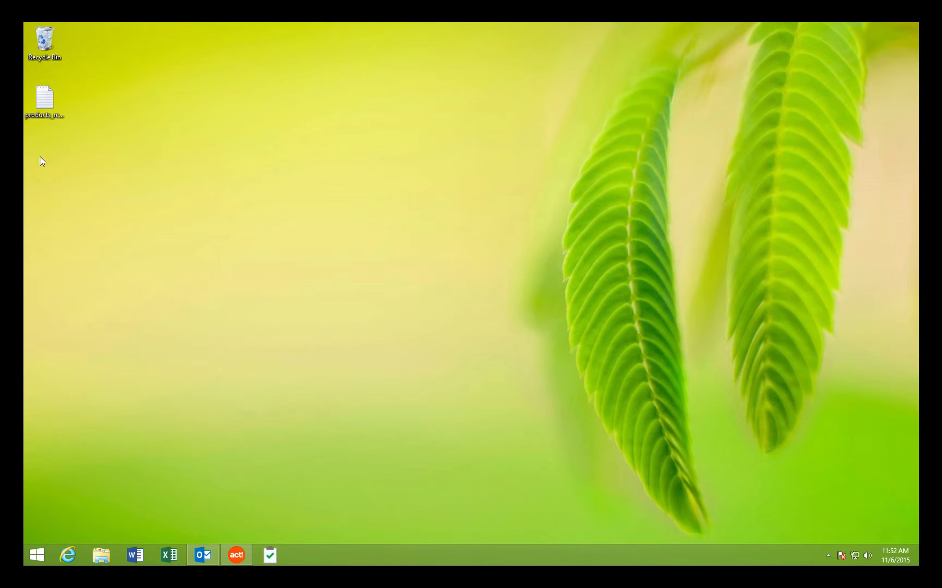
left_click(236, 556)
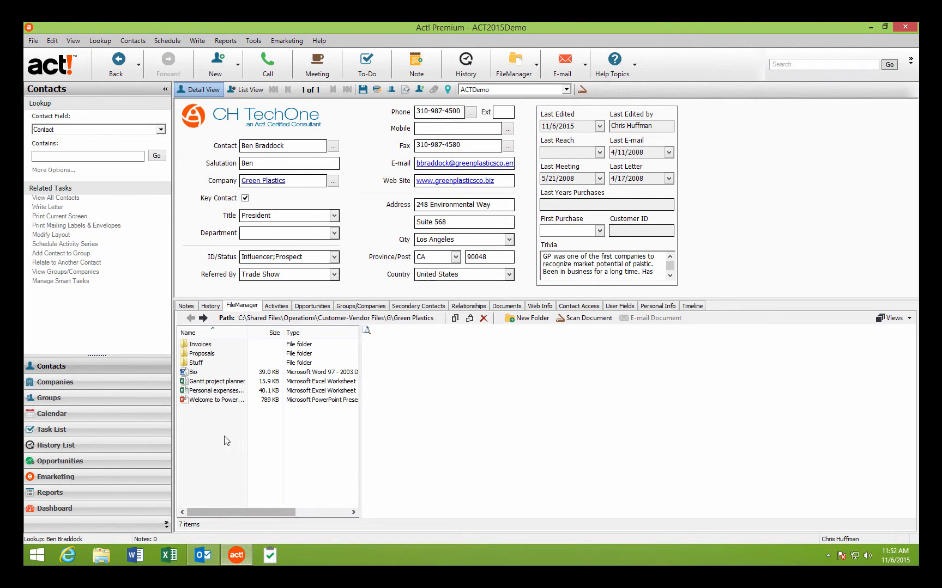